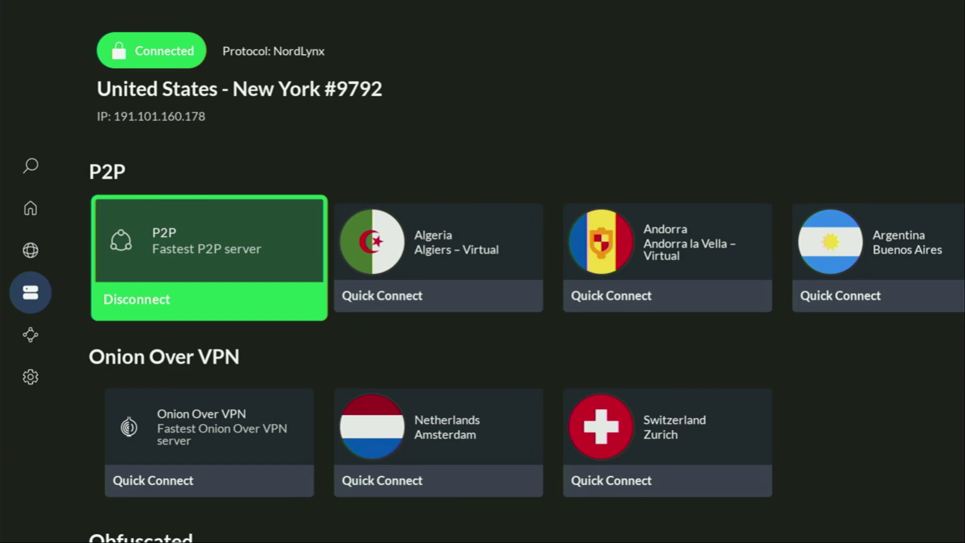
- Leave NordVPN, connected to the New York P2P server, for the Fire TV home screen
key("Home")
- Launch the Downloader app from Your Apps & Channels
key("Right")
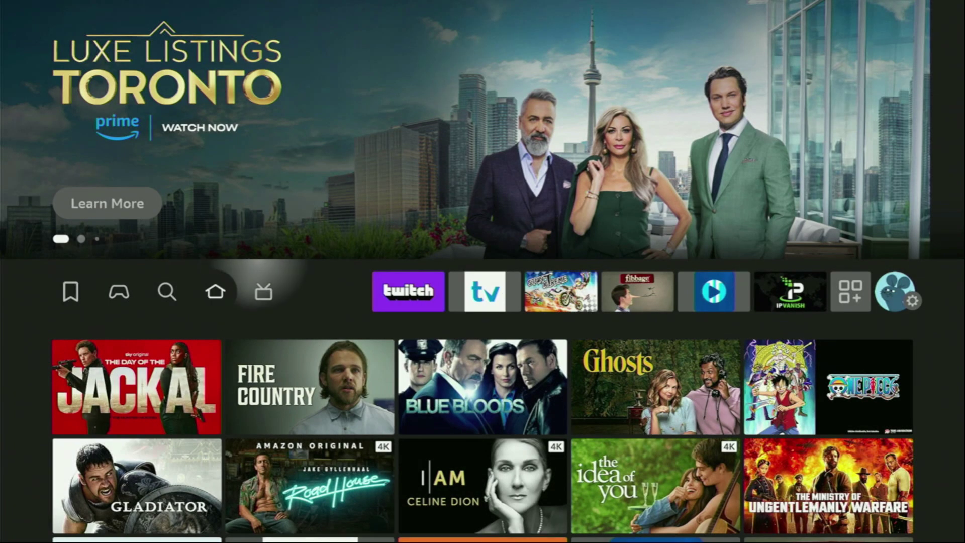
key("Return")
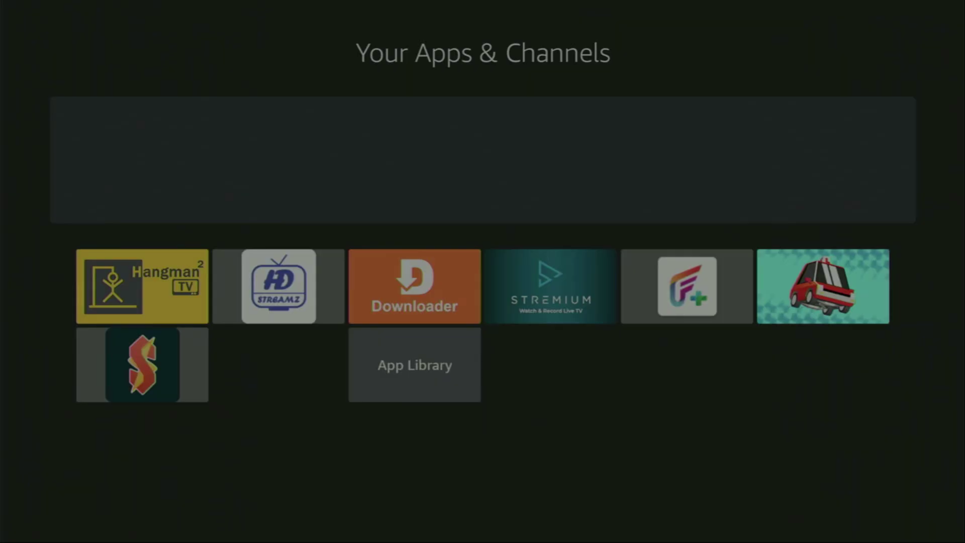
key("Down")
key("Right")
key("Right")
key("Return")
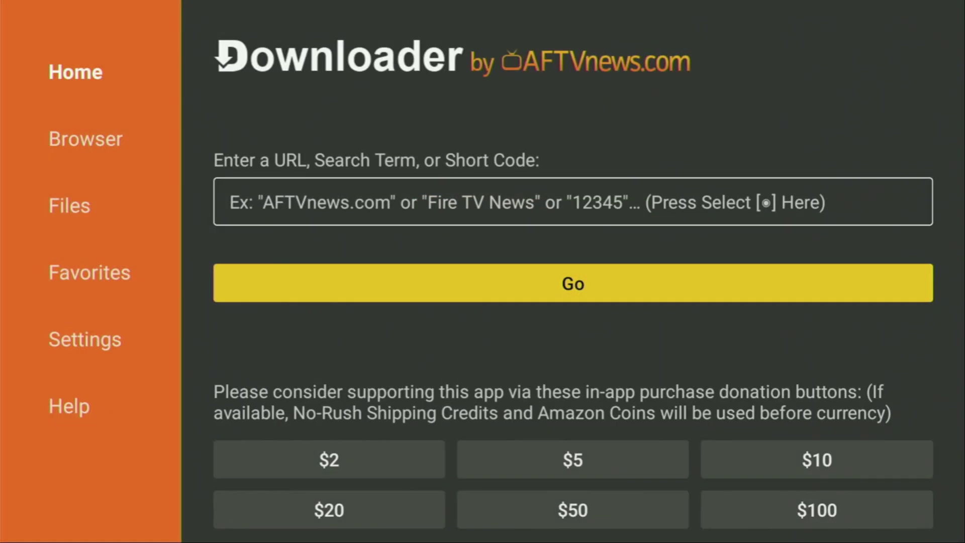
- Select the URL and code field in Downloader's Home section to bring up the keyboard
key("Left")
key("Up")
key("Up")
key("Up")
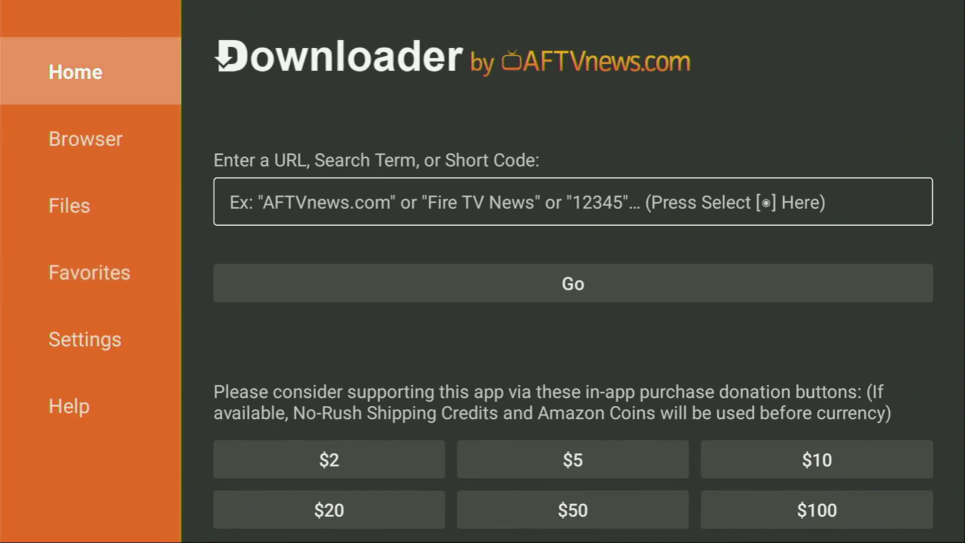
key("Down")
key("Up")
key("Right")
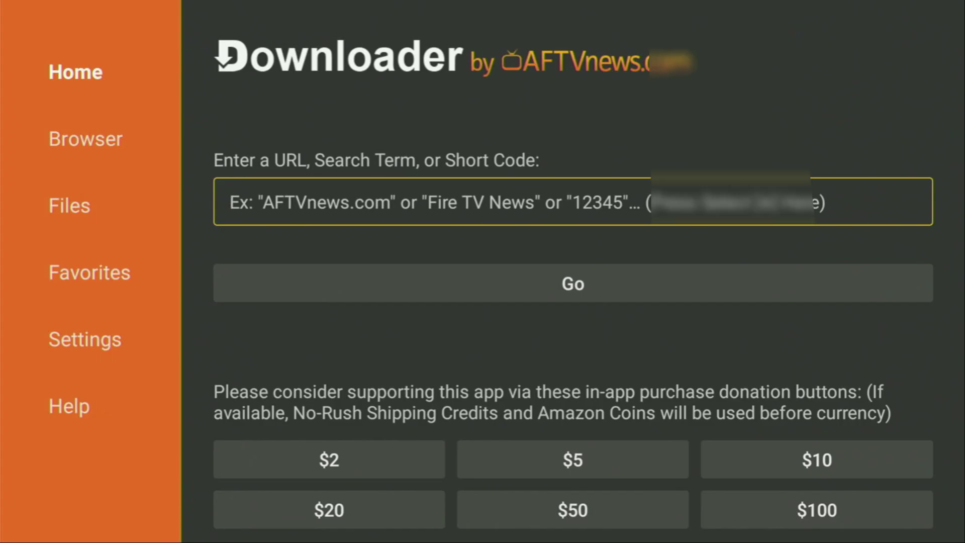
key("Return")
- Enter the code 28907 on the on-screen keyboard and submit it with Go
key("Up")
key("Right")
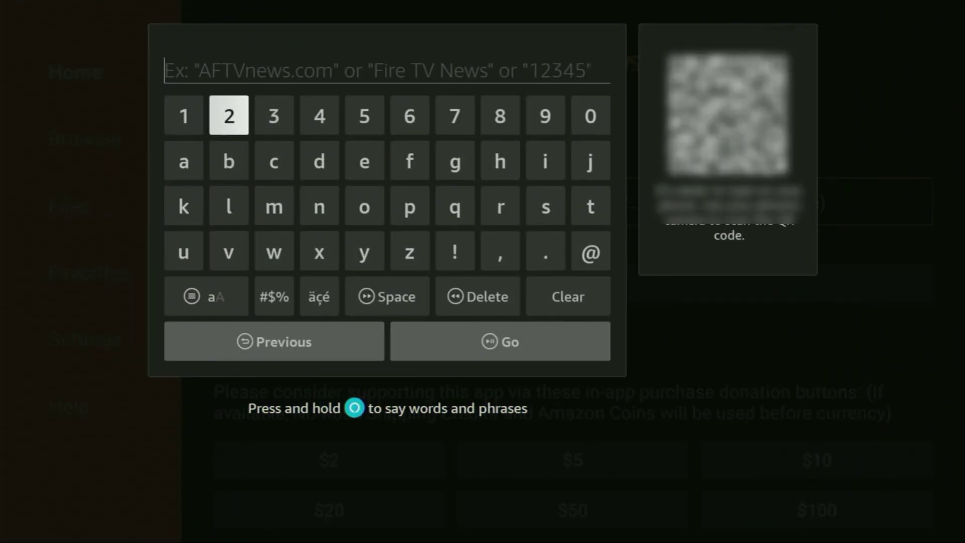
key("Return")
key("Left")
key("Left")
key("Left")
key("Left")
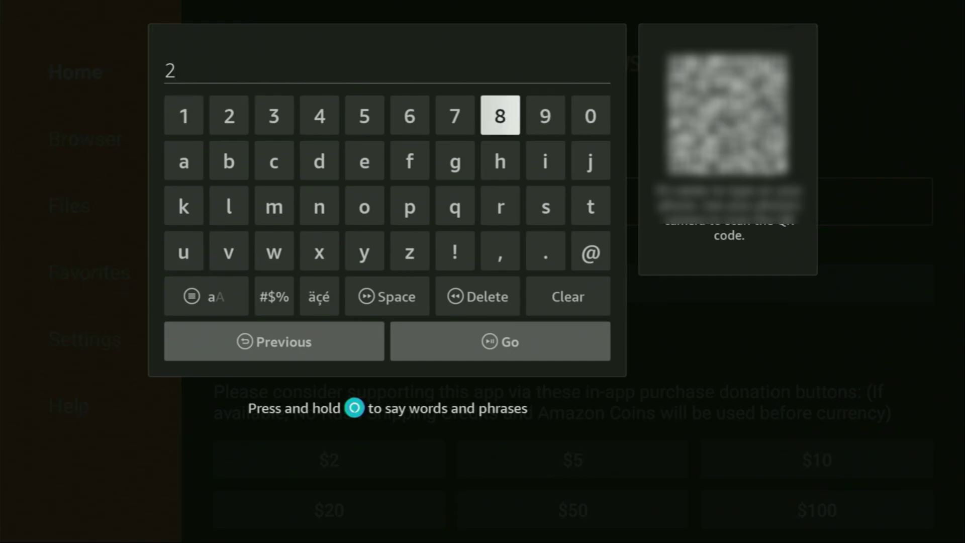
key("Return")
key("Right")
key("Return")
key("Right")
key("Return")
key("Left")
key("Left")
key("Left")
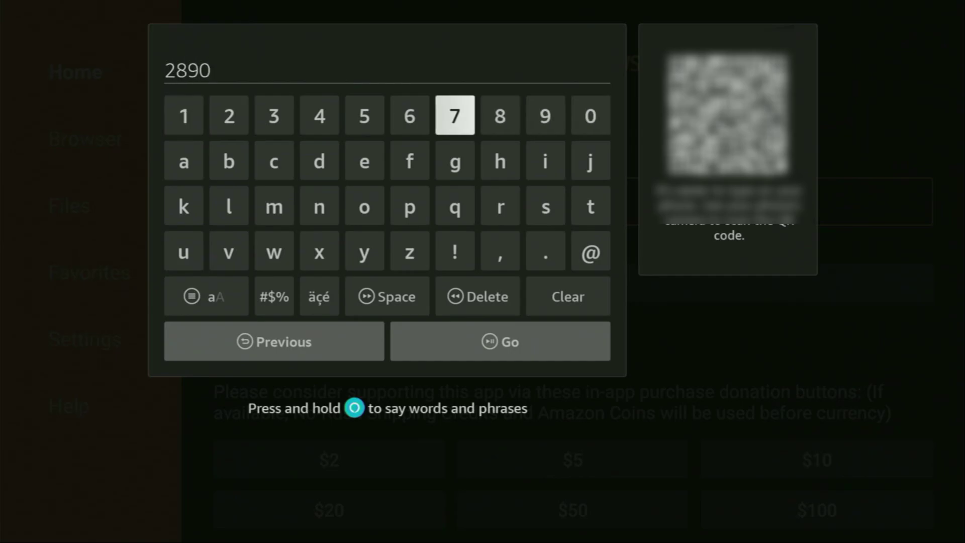
key("Return")
key("Down")
key("Down")
key("Down")
key("Down")
key("Down")
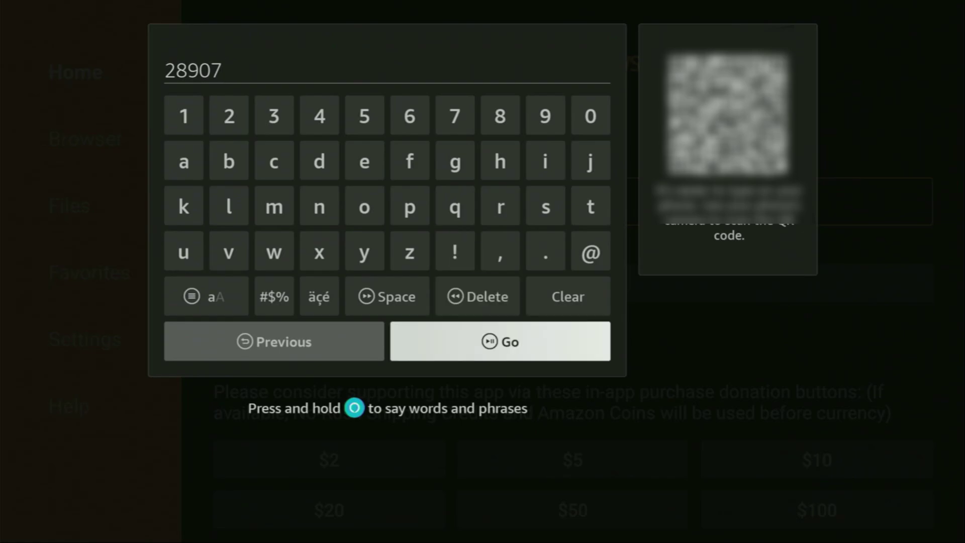
key("Down")
key("Up")
key("Return")
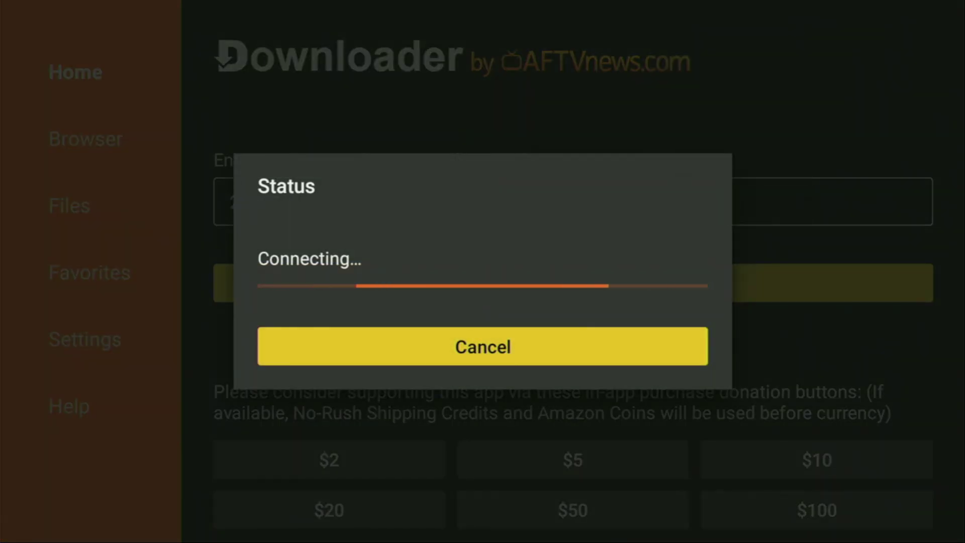
- Switch Downloader's browser to Fullscreen Mode
key("Menu")
key("Down")
key("Down")
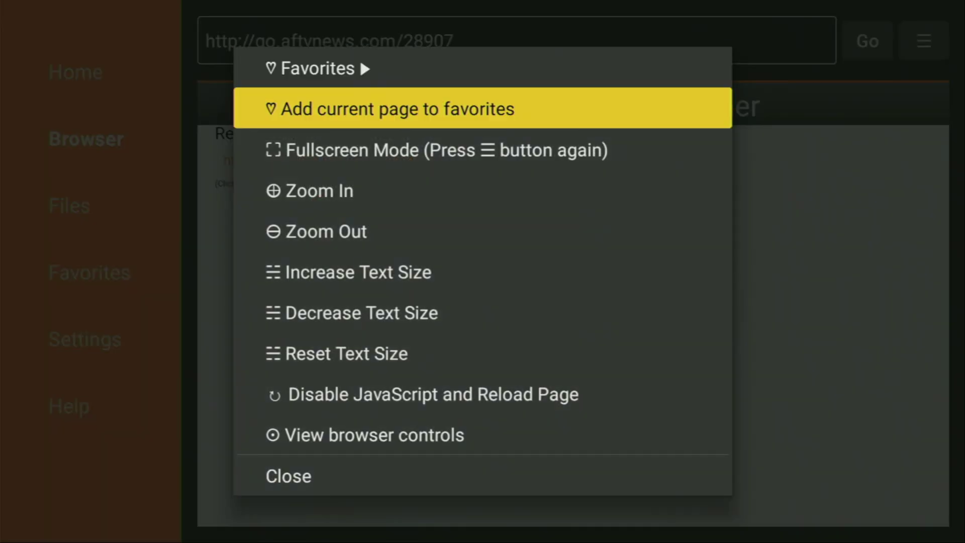
key("Return")
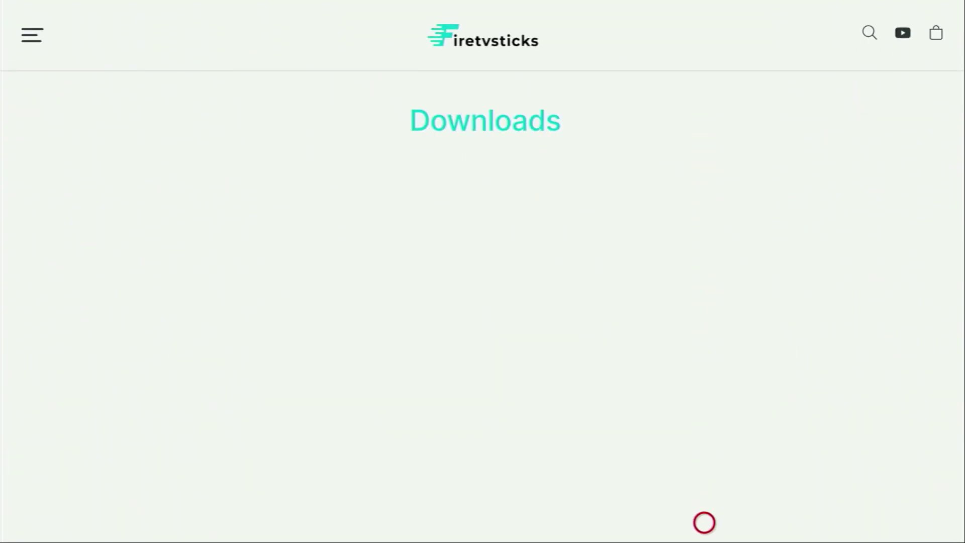
- Open the Movies & TV category under Choose a Category
scroll(704, 523, "down", 5)
scroll(704, 523, "down", 3)
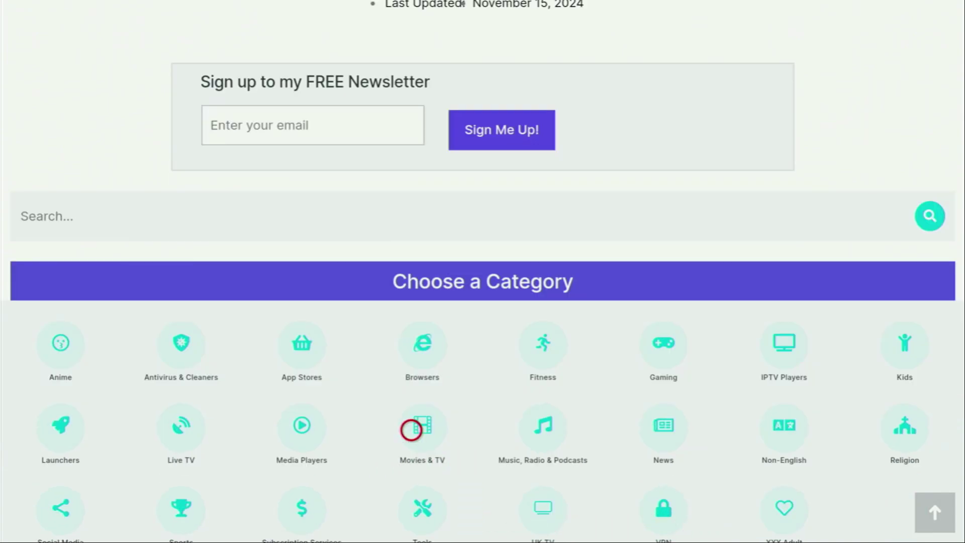
left_click(411, 430)
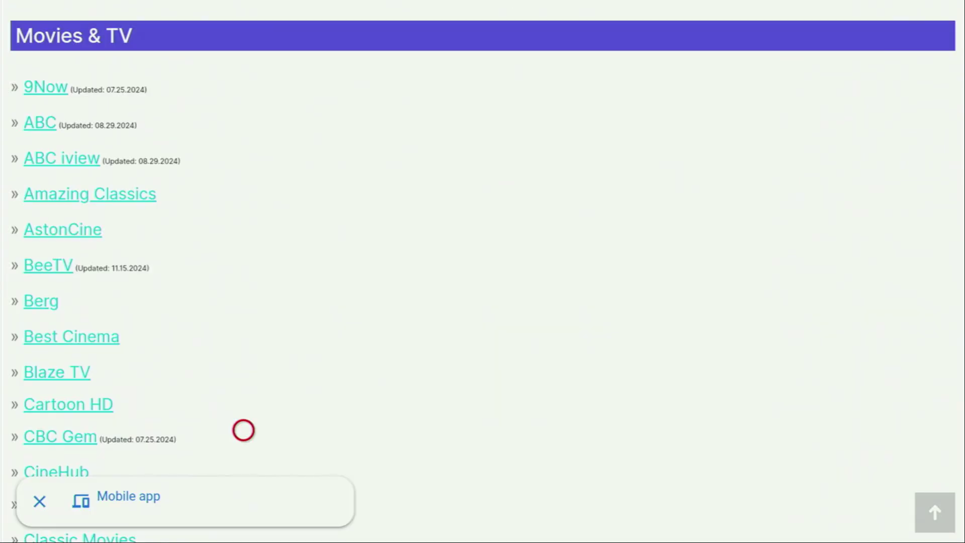
- Open the Tubi page from the Movies & TV app list and close the pop-up ad
scroll(243, 518, "down", 7)
scroll(244, 523, "down", 14)
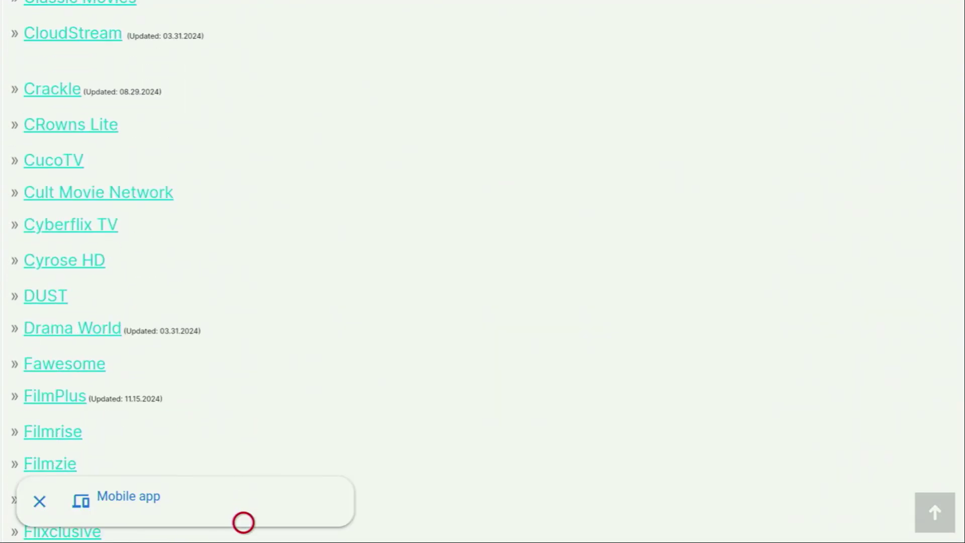
scroll(244, 523, "down", 17)
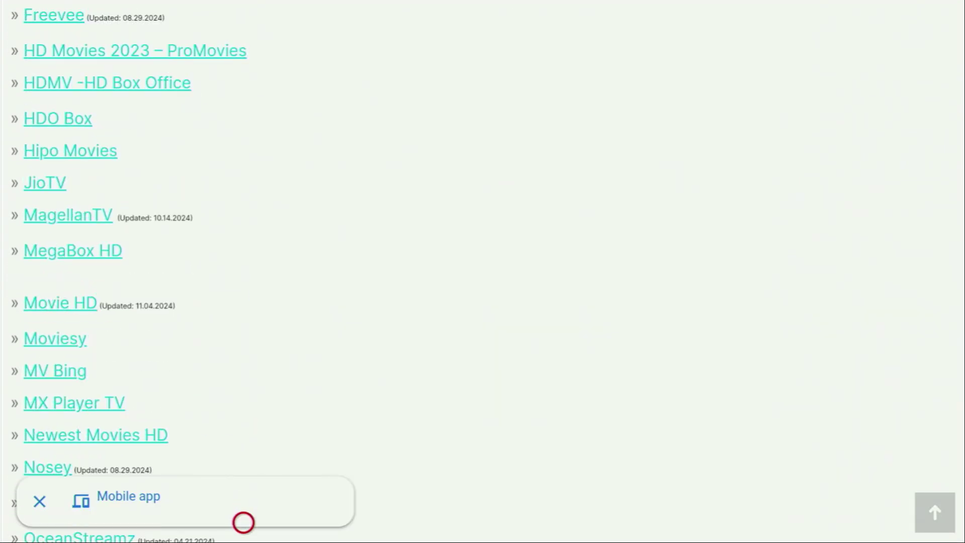
scroll(243, 523, "down", 5)
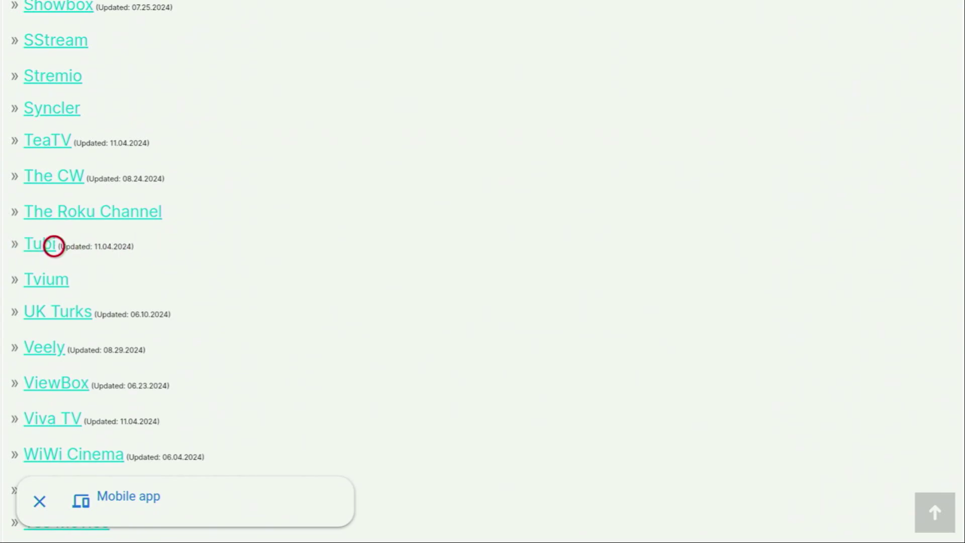
left_click(54, 246)
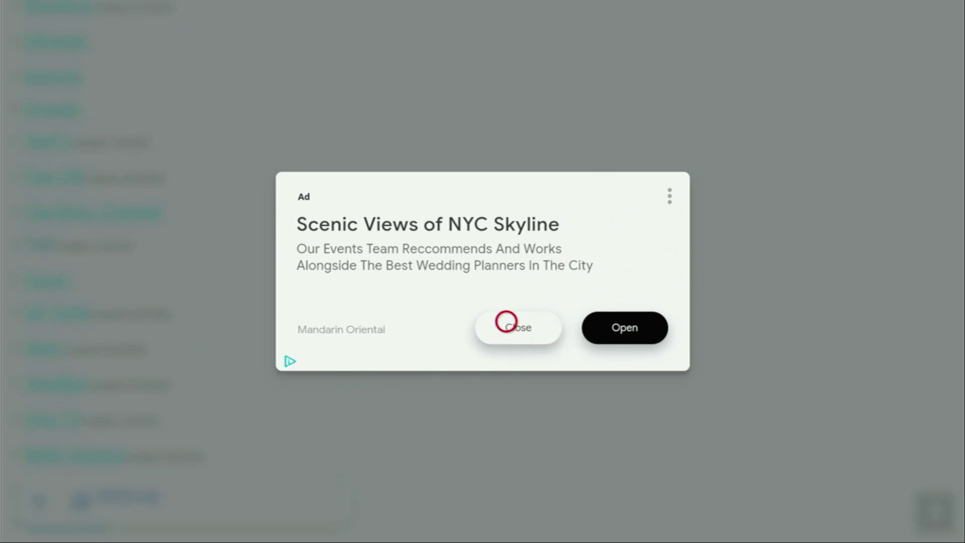
left_click(506, 322)
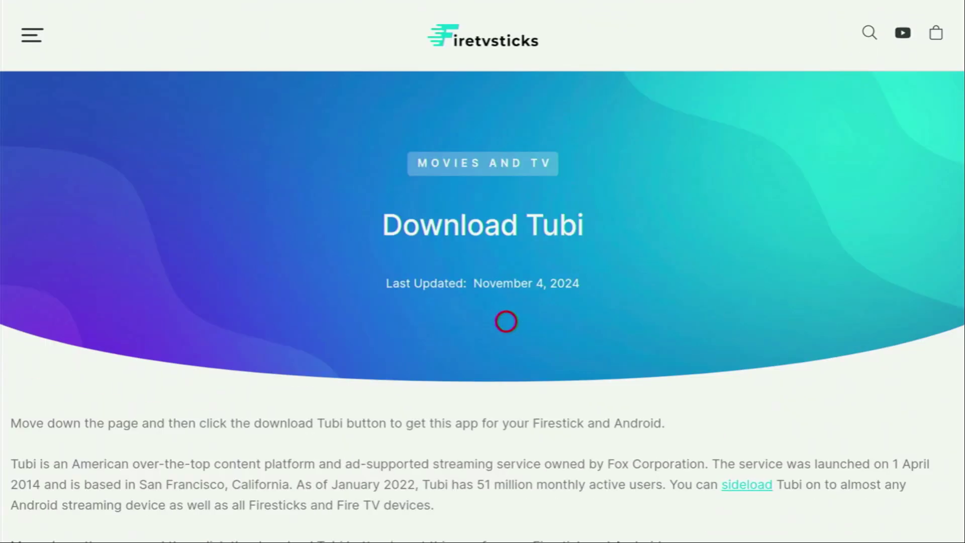
- Try the Download Fire / Android TV button, dismiss its error, then use the Backup Download link
scroll(506, 321, "down", 10)
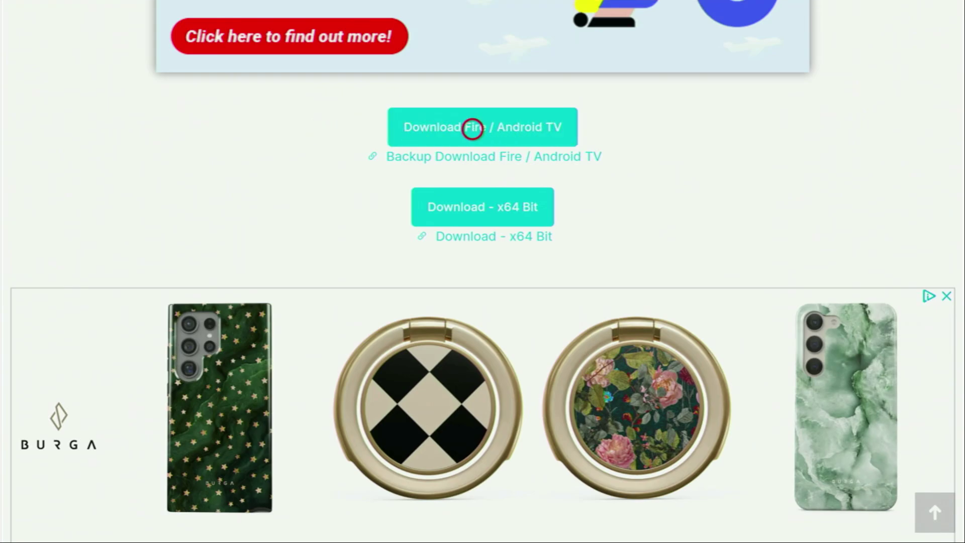
left_click(473, 130)
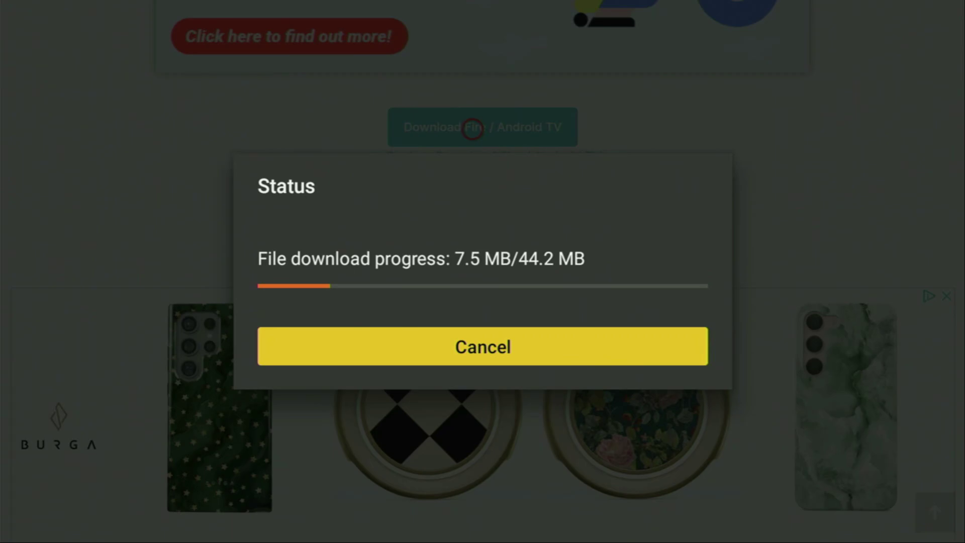
key("Return")
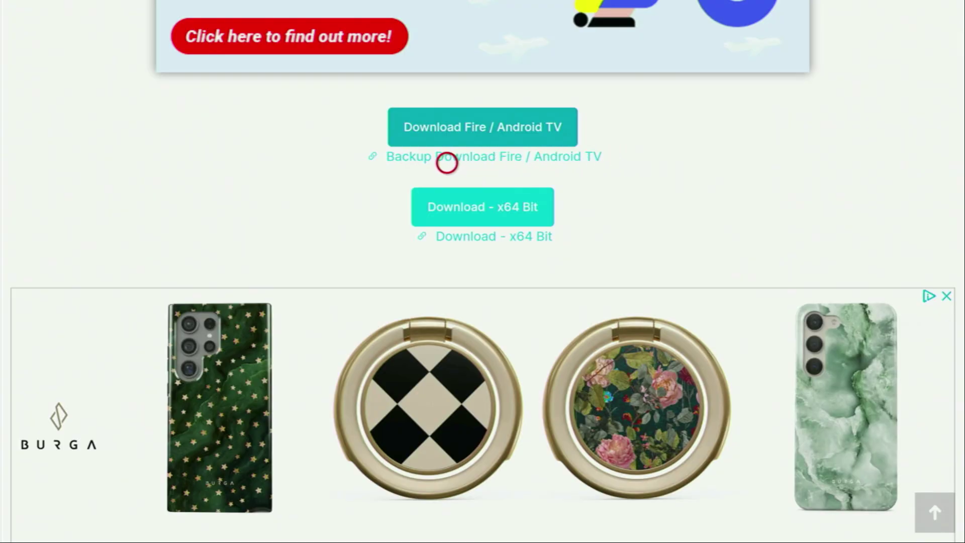
left_click(463, 162)
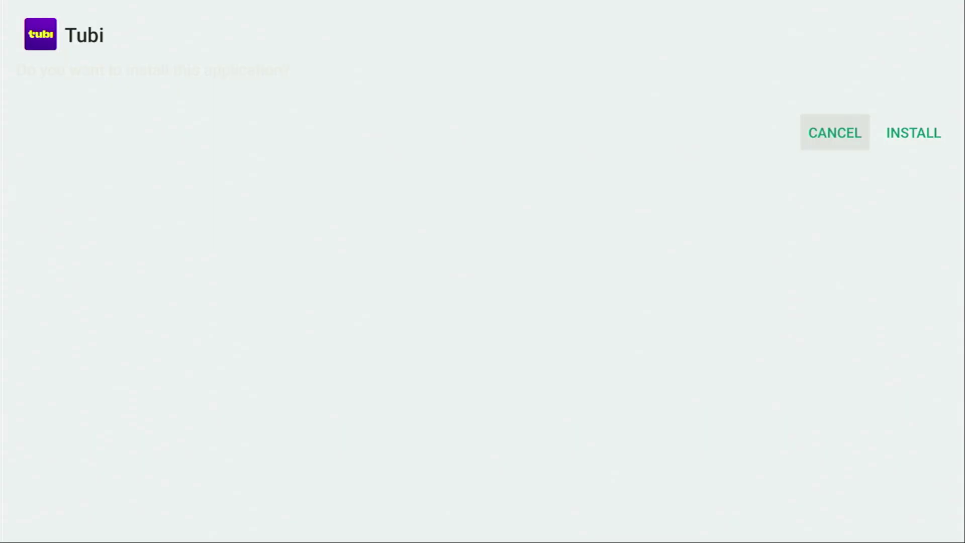
- Install Tubi and finish with DONE instead of opening it
key("Right")
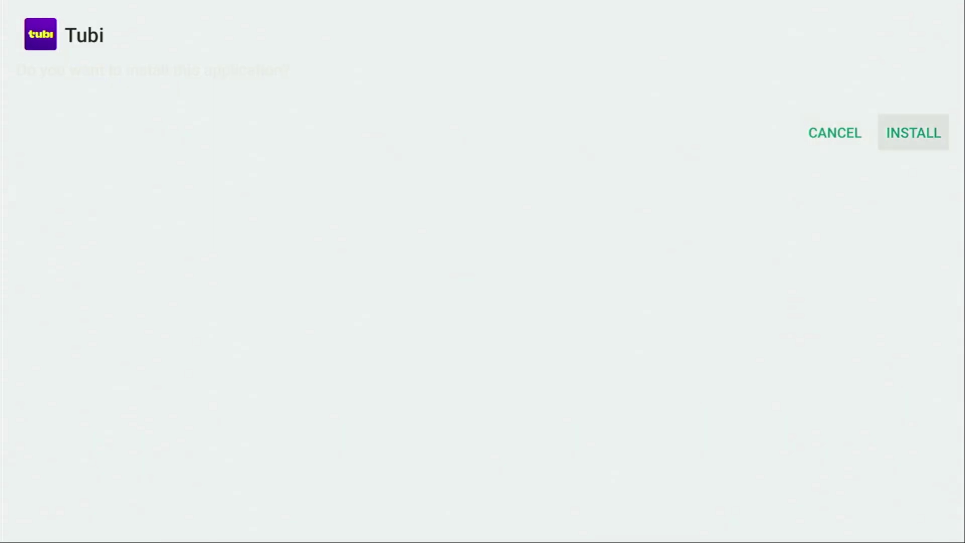
key("Return")
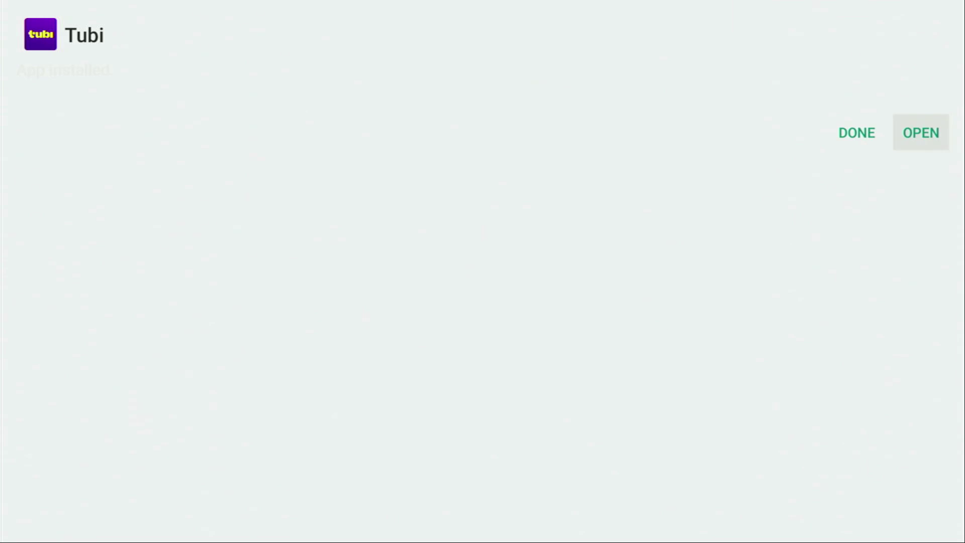
key("Left")
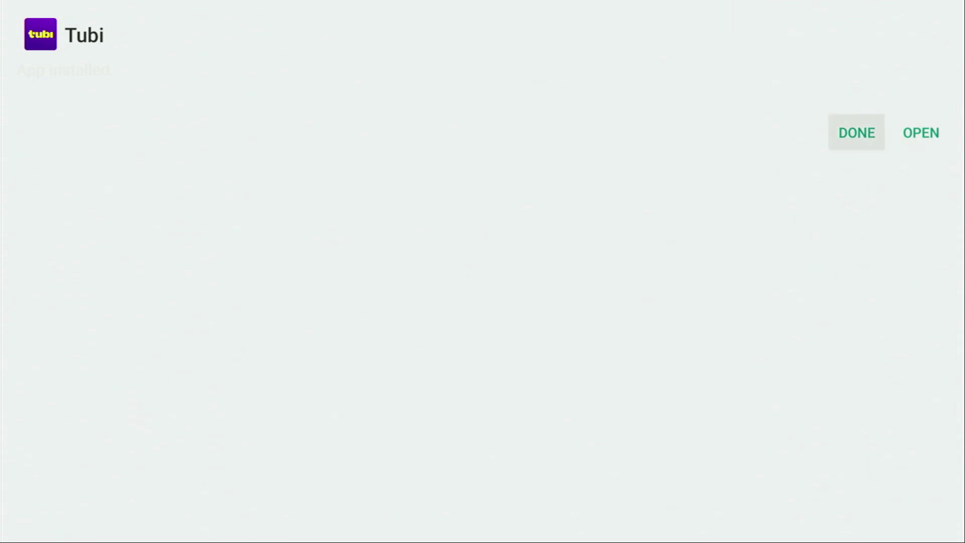
key("Return")
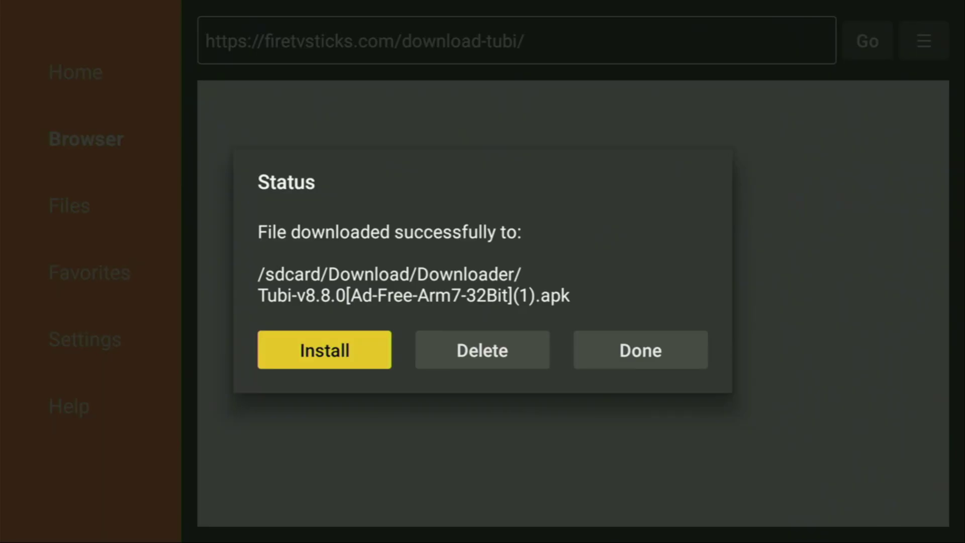
- Delete the downloaded Tubi APK and return to the Fire TV home screen
key("Right")
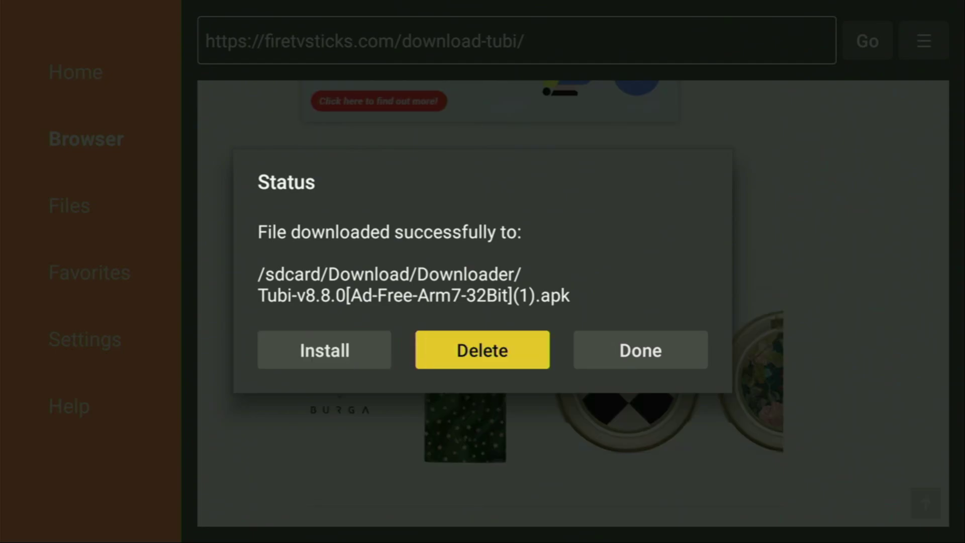
key("Return")
key("Left")
key("Return")
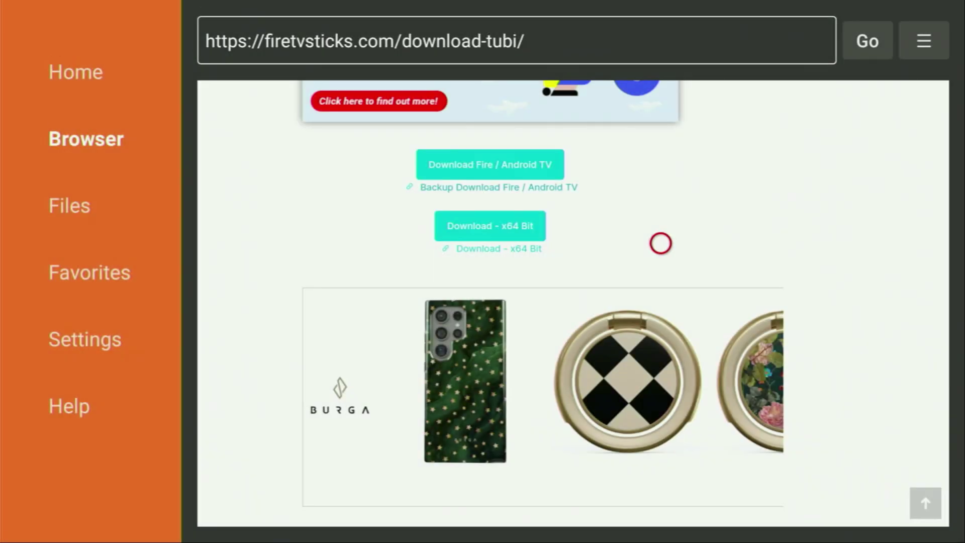
scroll(661, 505, "down", 2)
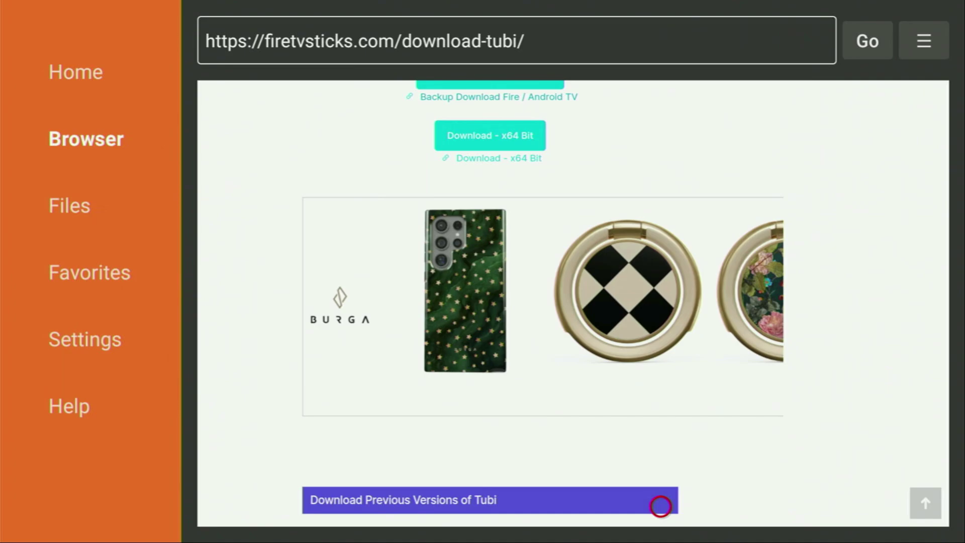
key("Home")
key("Right")
- Use the tubi tile's Menu options to choose Move to front in Your Apps & Channels
key("Right")
key("Right")
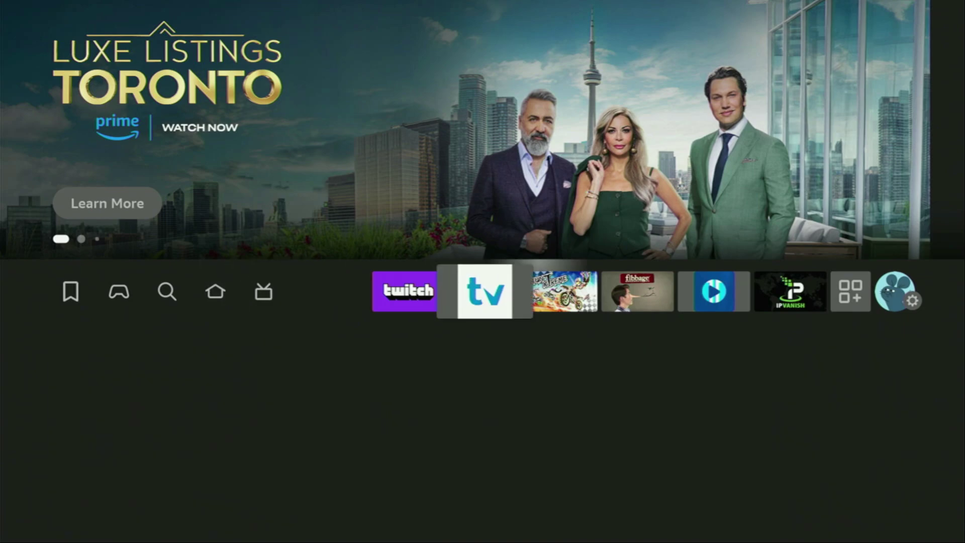
key("Right")
key("Right")
key("Right")
key("Right")
key("Right")
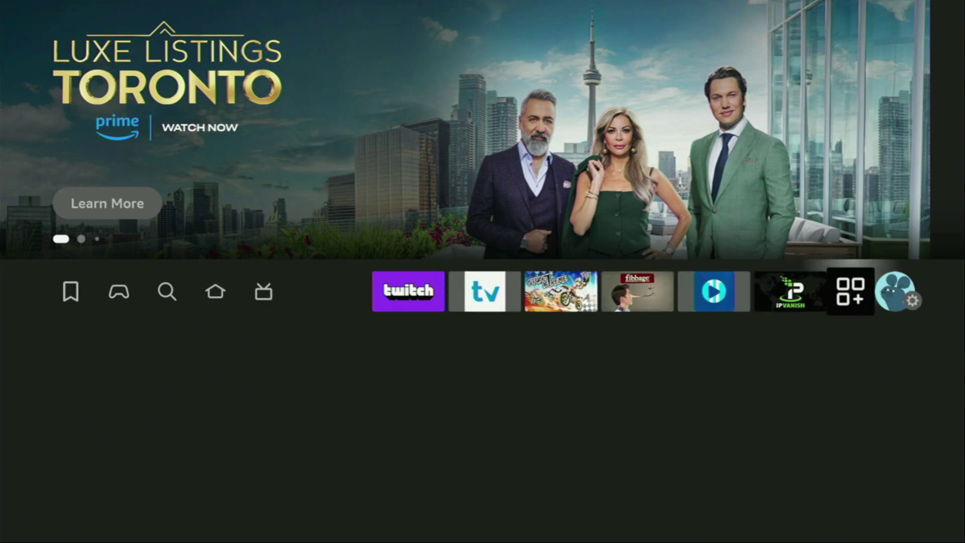
key("Return")
key("Down")
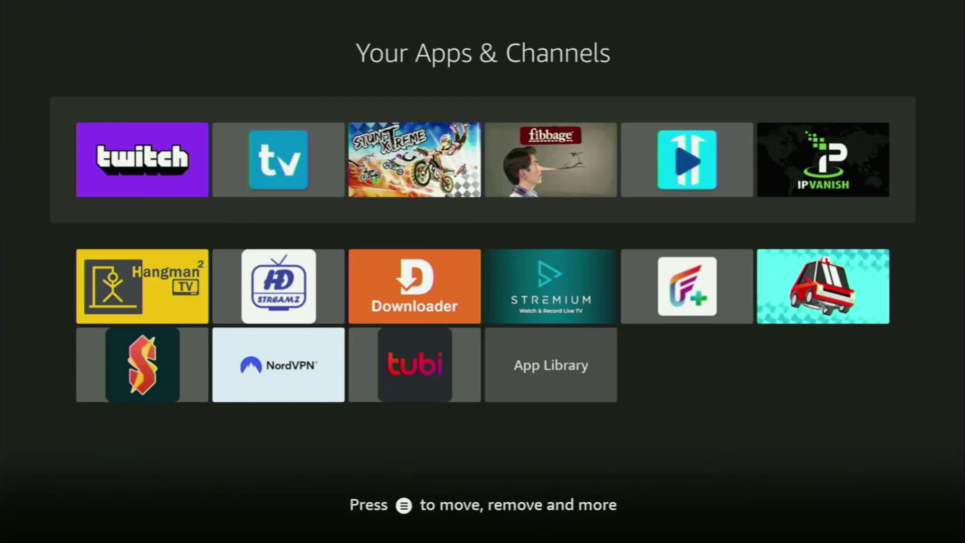
key("Down")
key("Right")
key("Right")
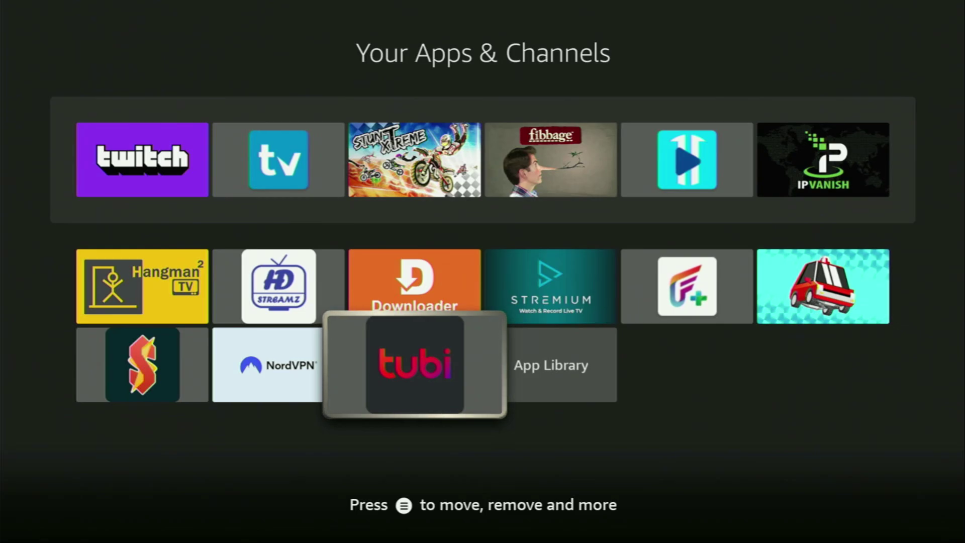
key("Menu")
key("Down")
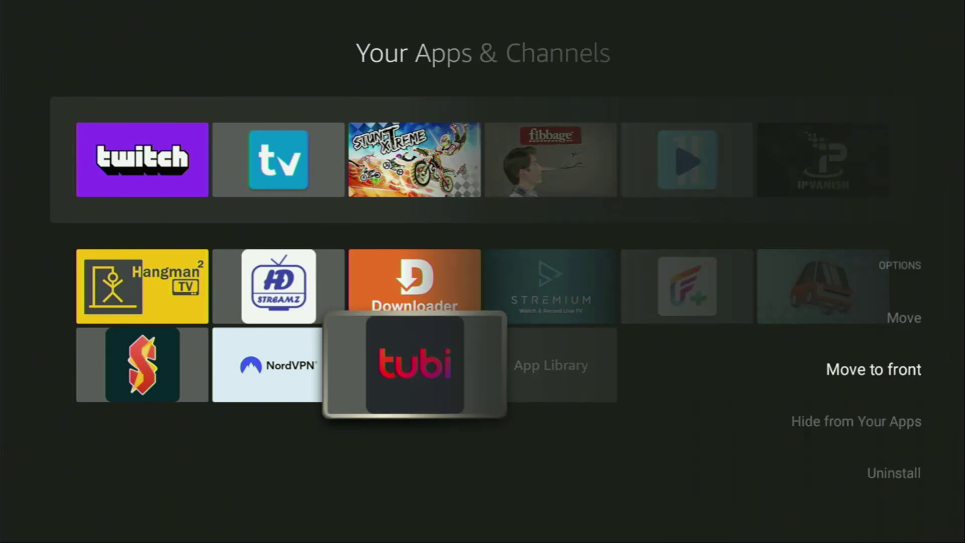
key("Return")
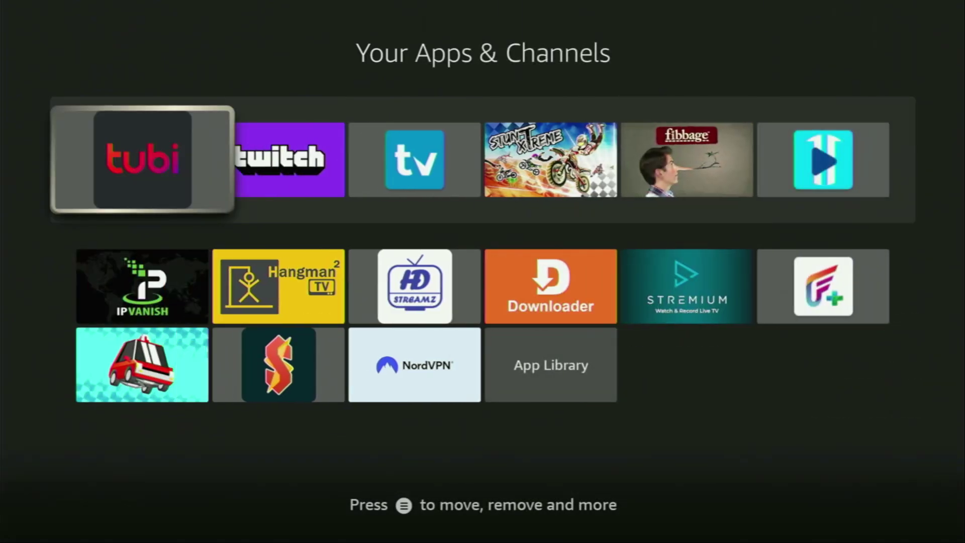